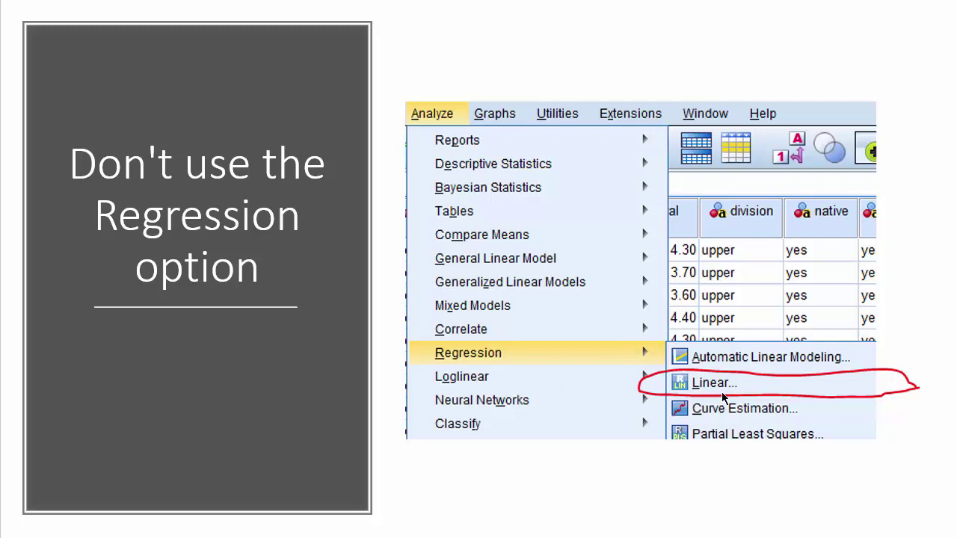
- Advance to the 'No place for categorical variables' slide
{"action": "key", "text": "Right"}
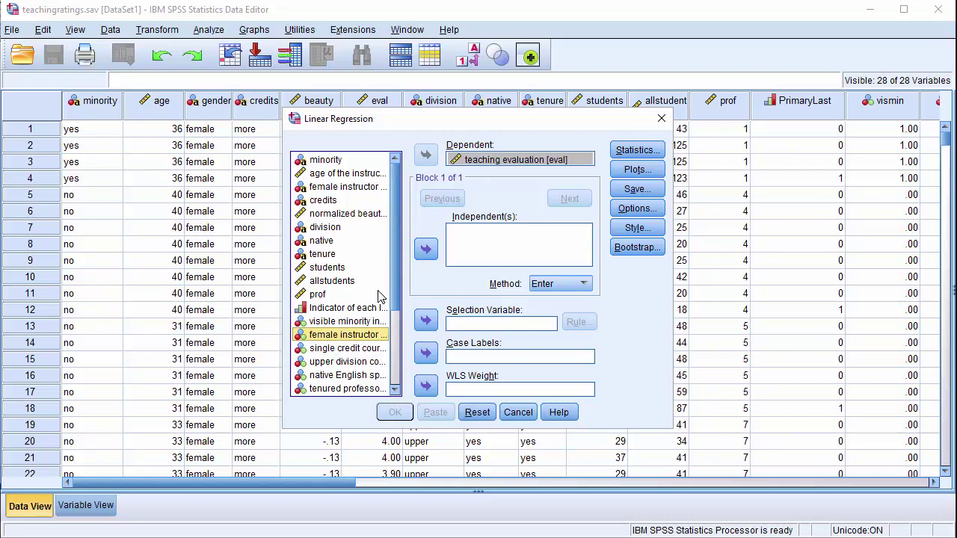
- Add female instructor and normalized beauty score as independents and run the regression on teaching evaluation
{"action": "left_click", "coordinate": [425, 250]}
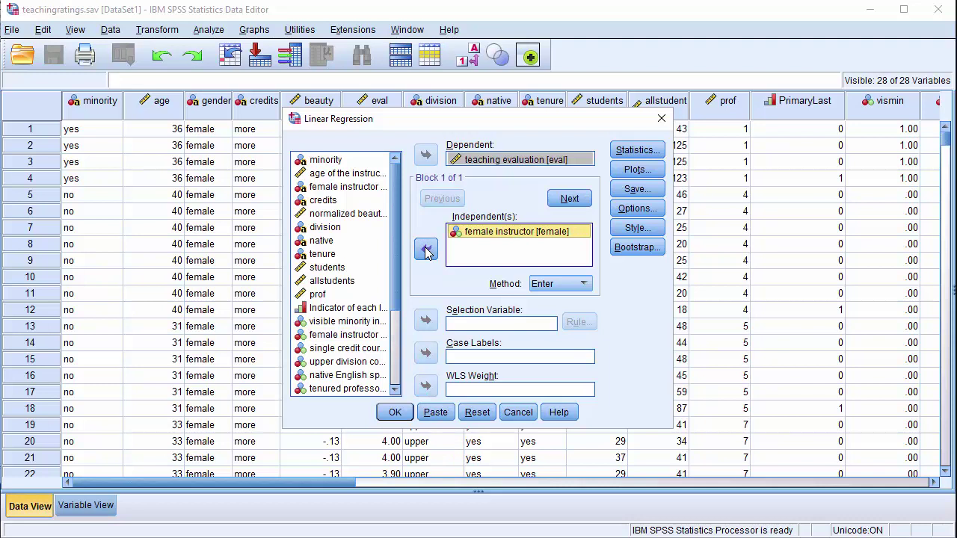
{"action": "left_click", "coordinate": [344, 213]}
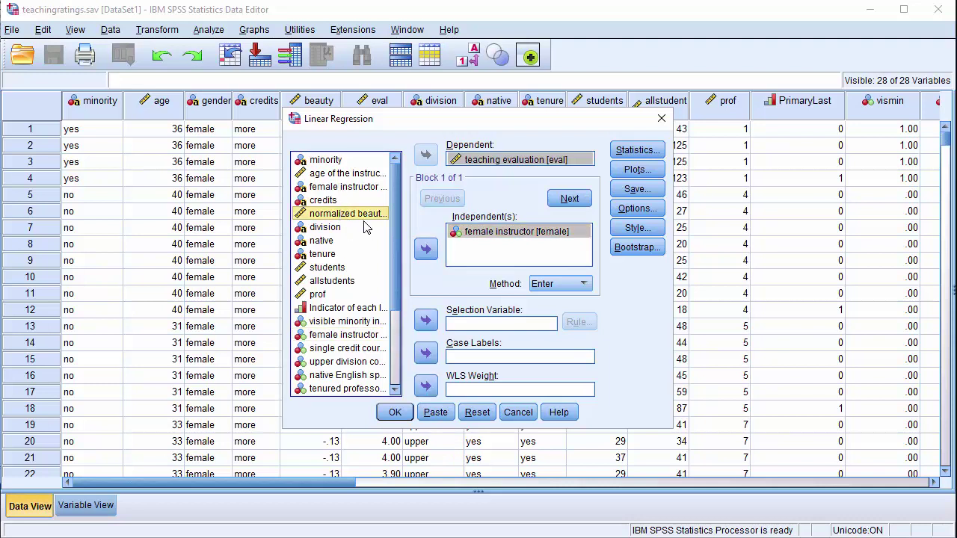
{"action": "left_click", "coordinate": [426, 250]}
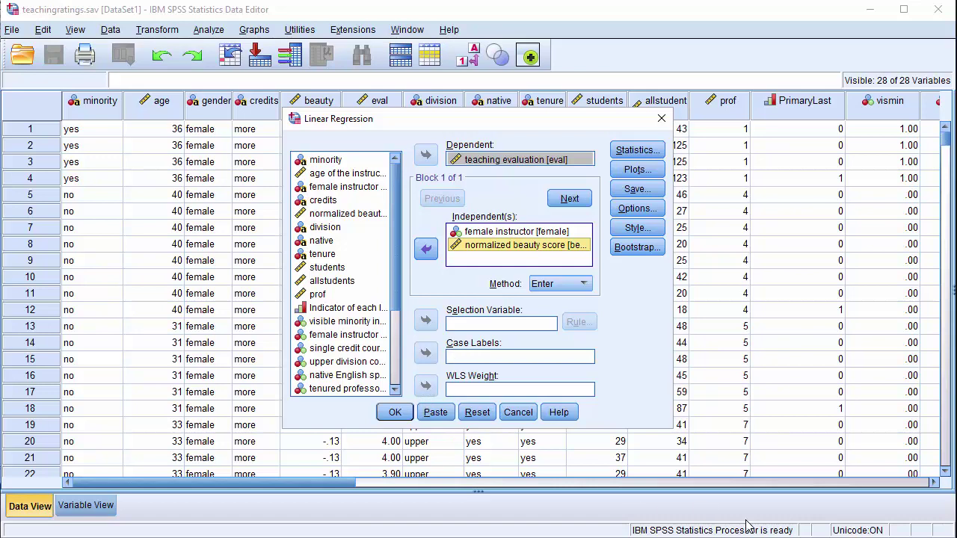
{"action": "left_click", "coordinate": [394, 411]}
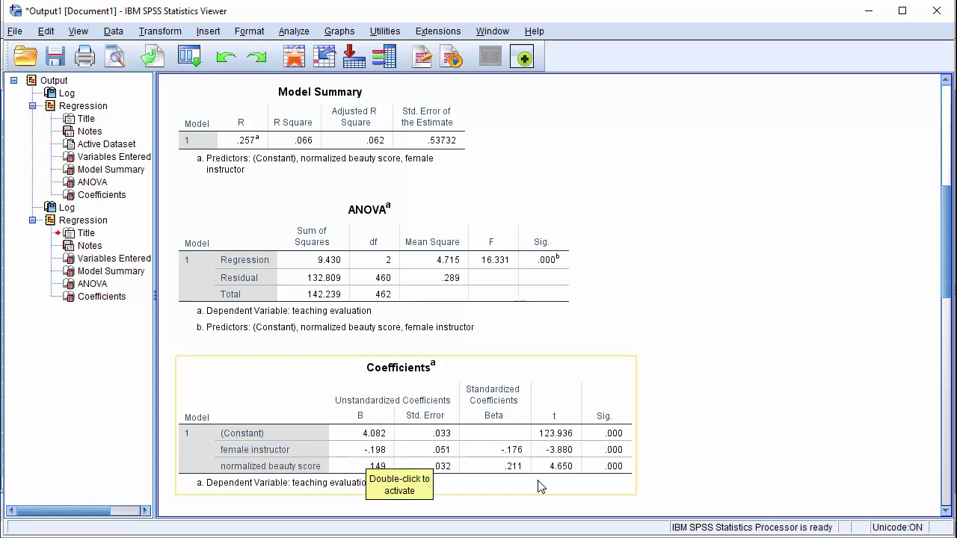
{"action": "left_click", "coordinate": [738, 461]}
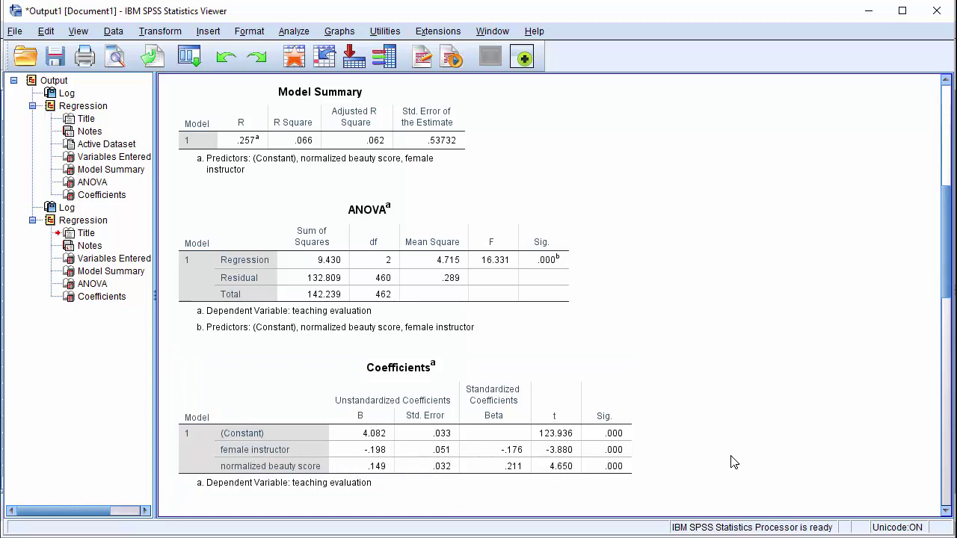
{"action": "left_click", "coordinate": [412, 485]}
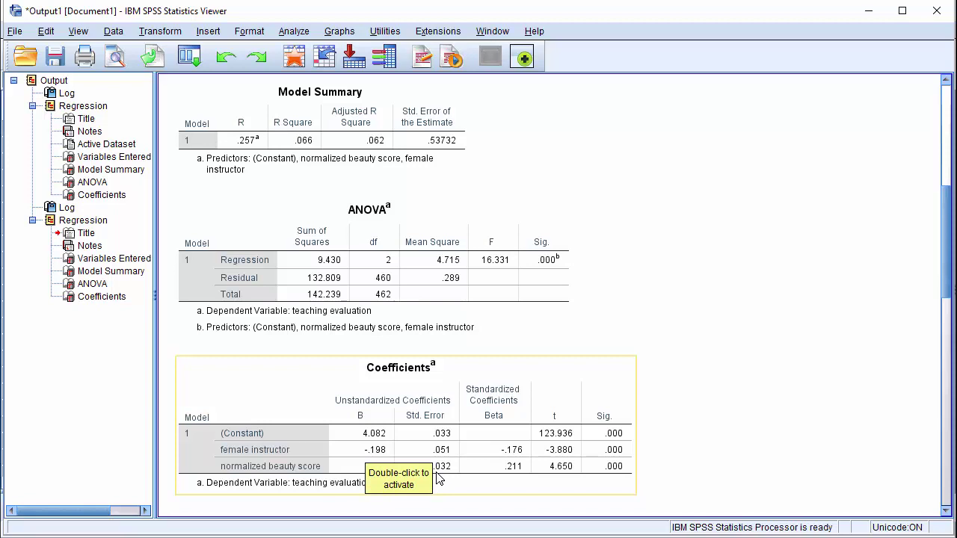
{"action": "left_click", "coordinate": [725, 458]}
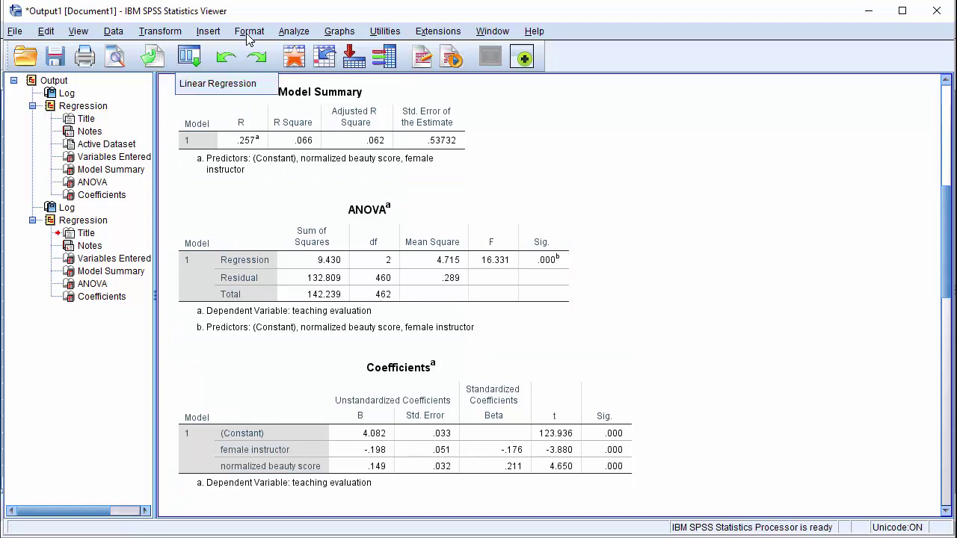
- Start a GLM Univariate analysis with teaching evaluation as the dependent variable
{"action": "left_click", "coordinate": [296, 31]}
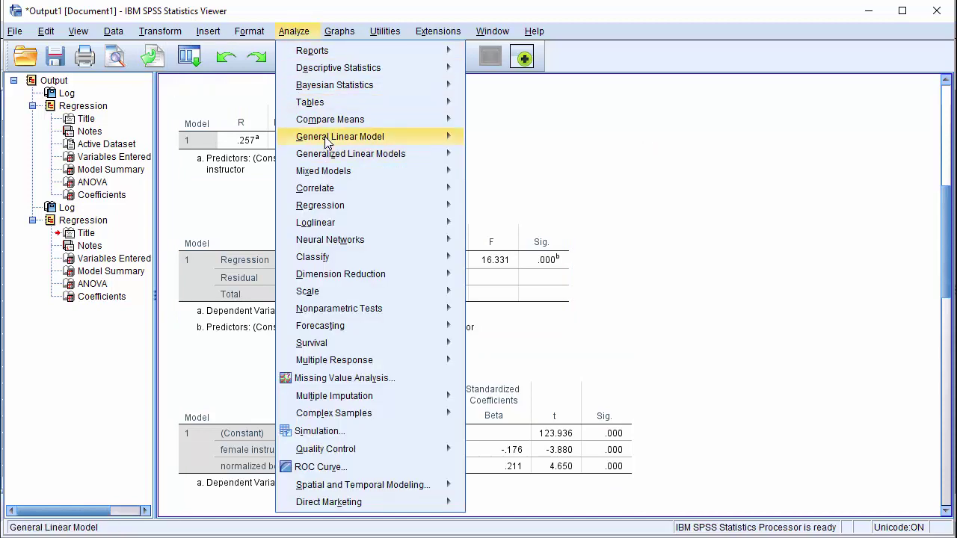
{"action": "mouse_move", "coordinate": [326, 137]}
{"action": "left_click", "coordinate": [497, 140]}
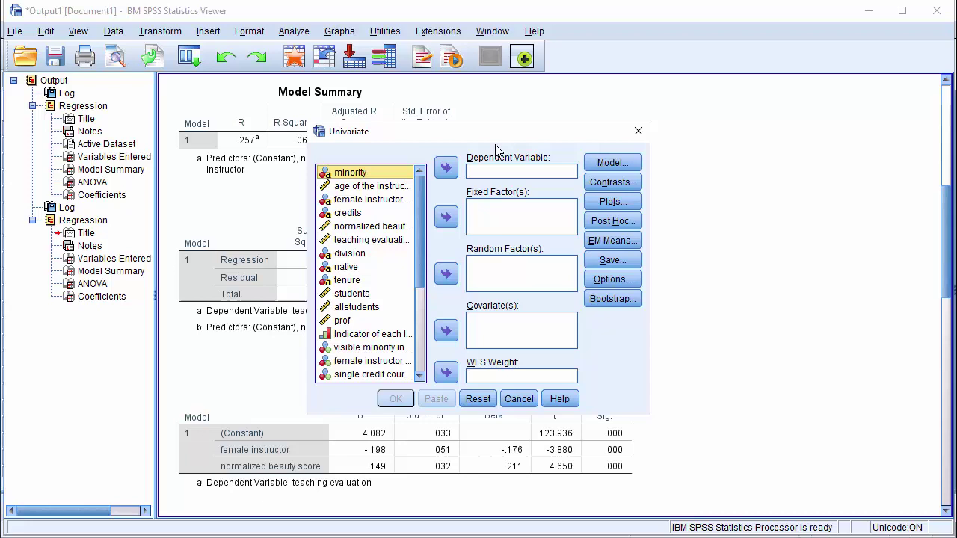
{"action": "left_click_drag", "start_coordinate": [501, 128], "coordinate": [482, 116]}
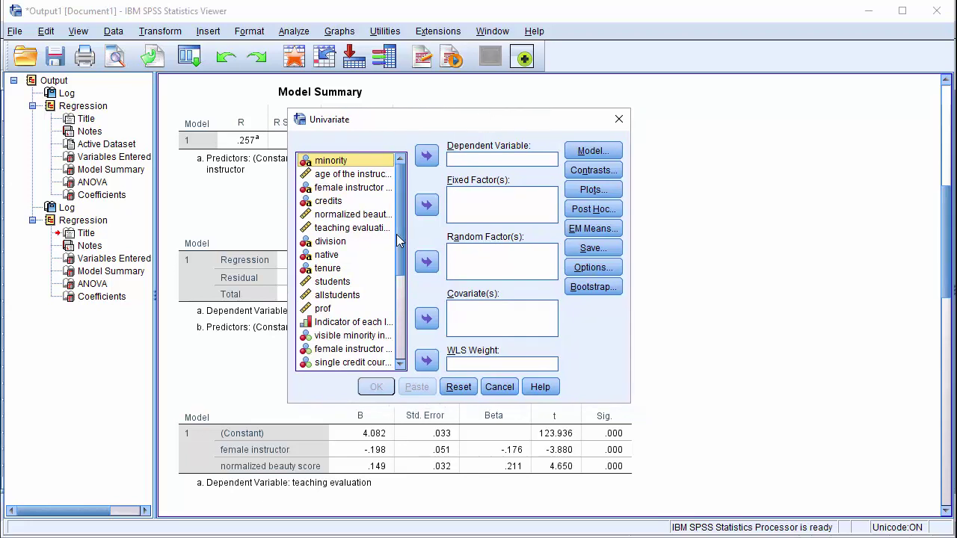
{"action": "left_click", "coordinate": [346, 229]}
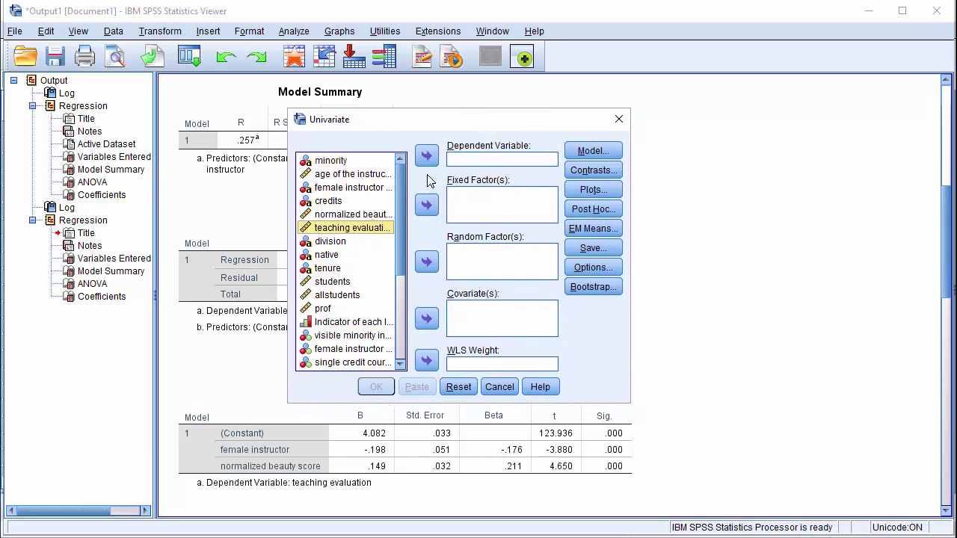
{"action": "left_click", "coordinate": [426, 155]}
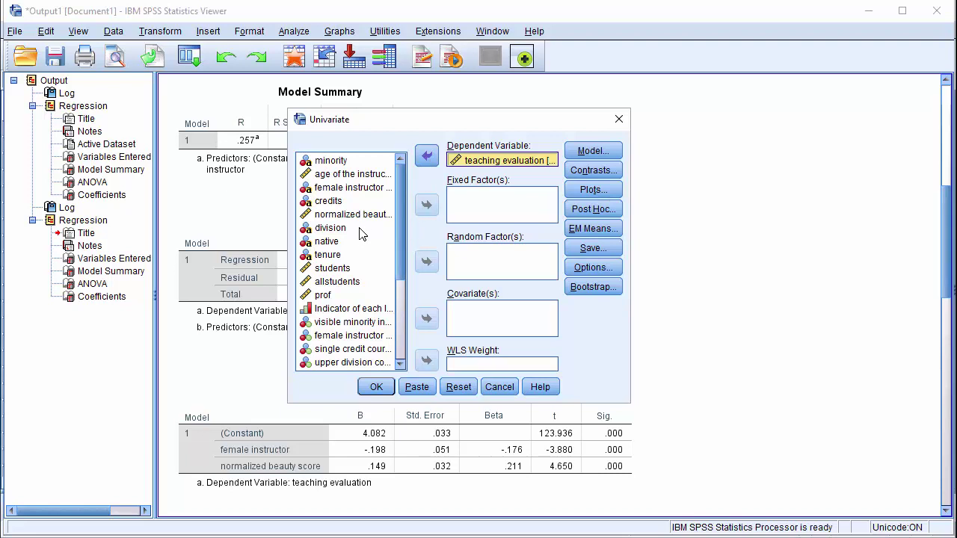
- Make female instructor the fixed factor and normalized beauty score the covariate, then open Model
{"action": "left_click", "coordinate": [358, 187]}
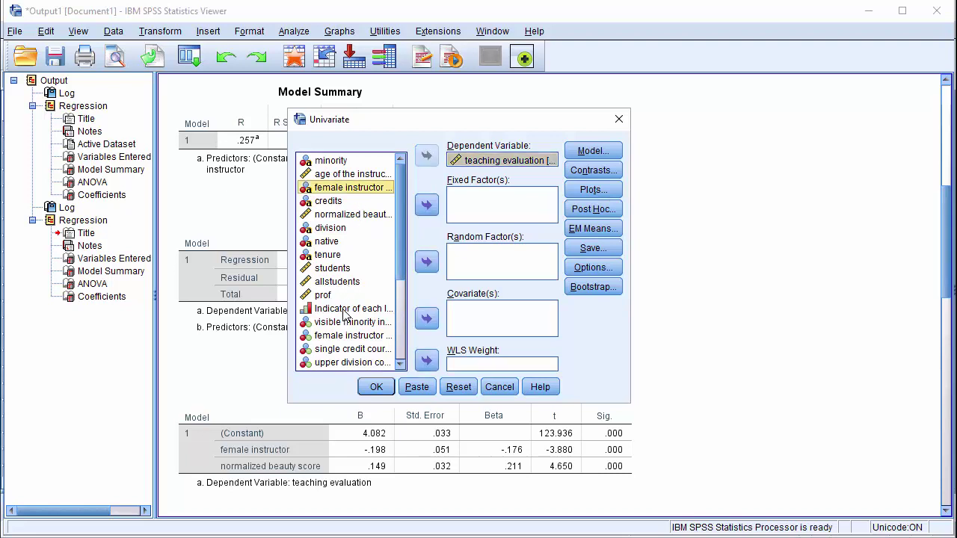
{"action": "left_click", "coordinate": [349, 335]}
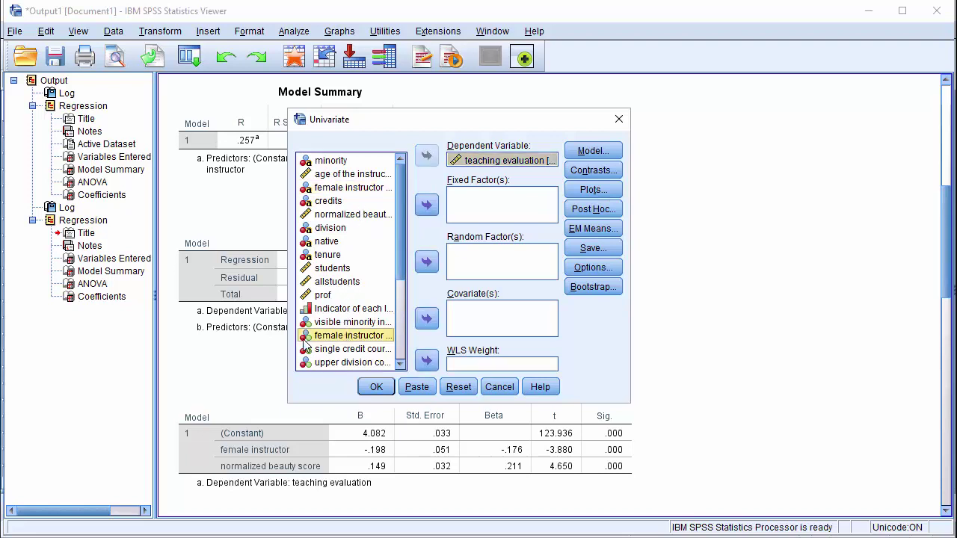
{"action": "left_click", "coordinate": [426, 207]}
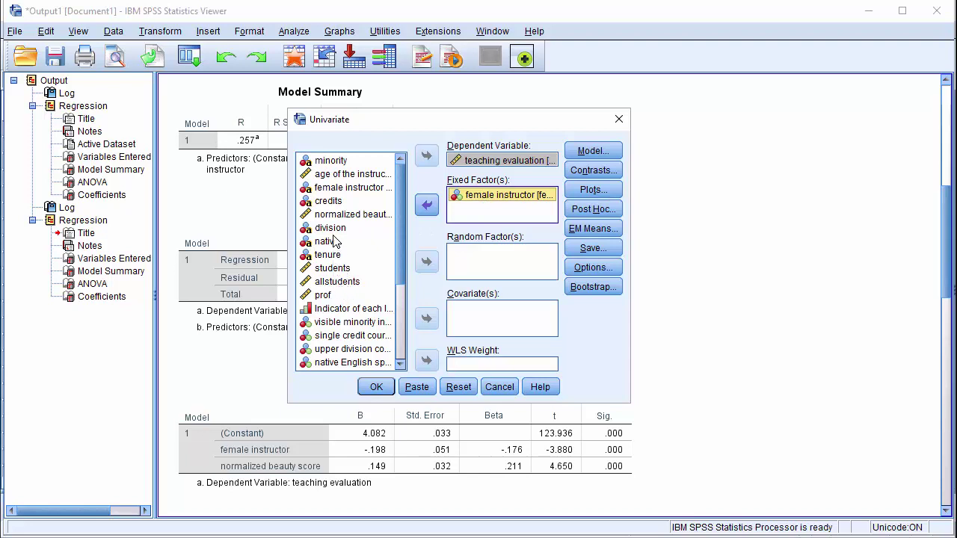
{"action": "left_click", "coordinate": [340, 214]}
{"action": "left_click", "coordinate": [426, 319]}
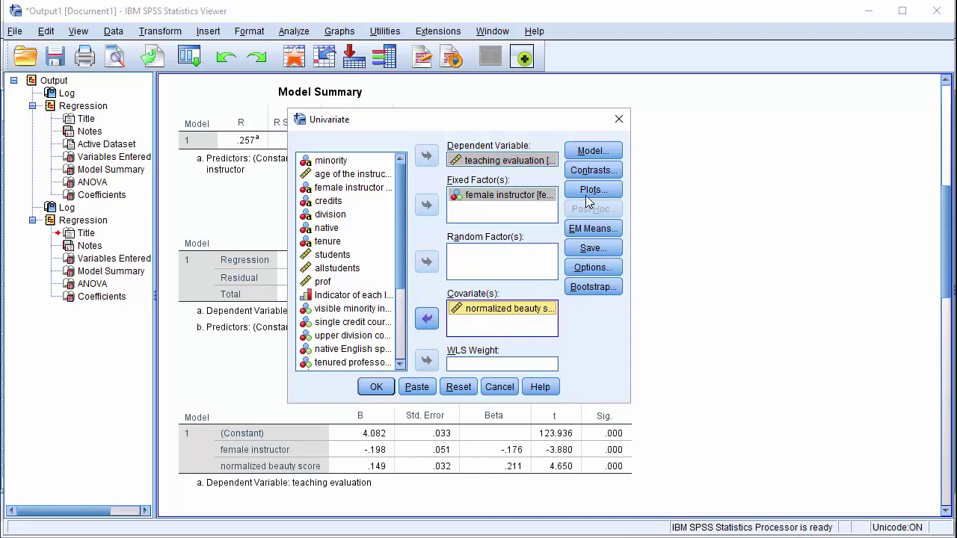
{"action": "left_click", "coordinate": [590, 152]}
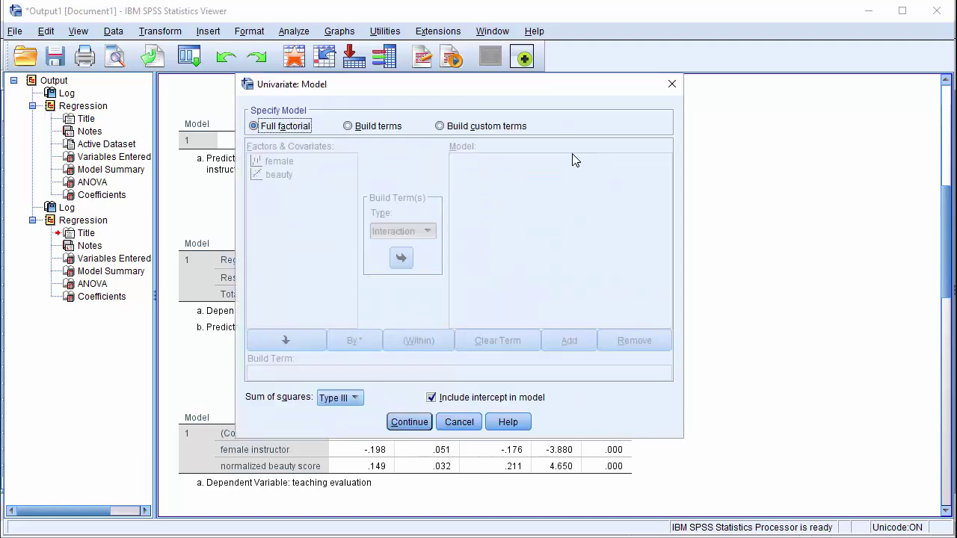
- Build a custom model with female and beauty as main effects
{"action": "left_click", "coordinate": [348, 126]}
{"action": "left_click", "coordinate": [389, 235]}
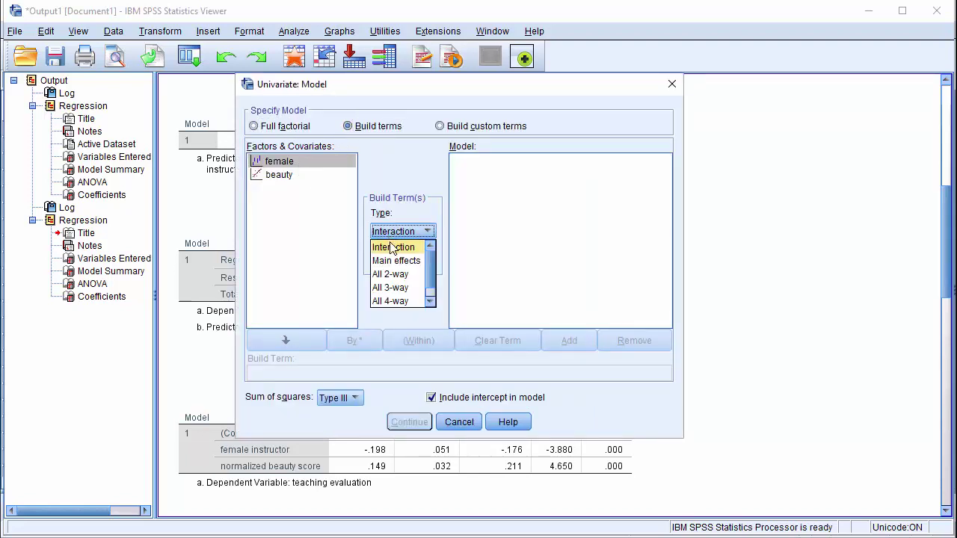
{"action": "left_click", "coordinate": [395, 260]}
{"action": "left_click", "coordinate": [280, 177]}
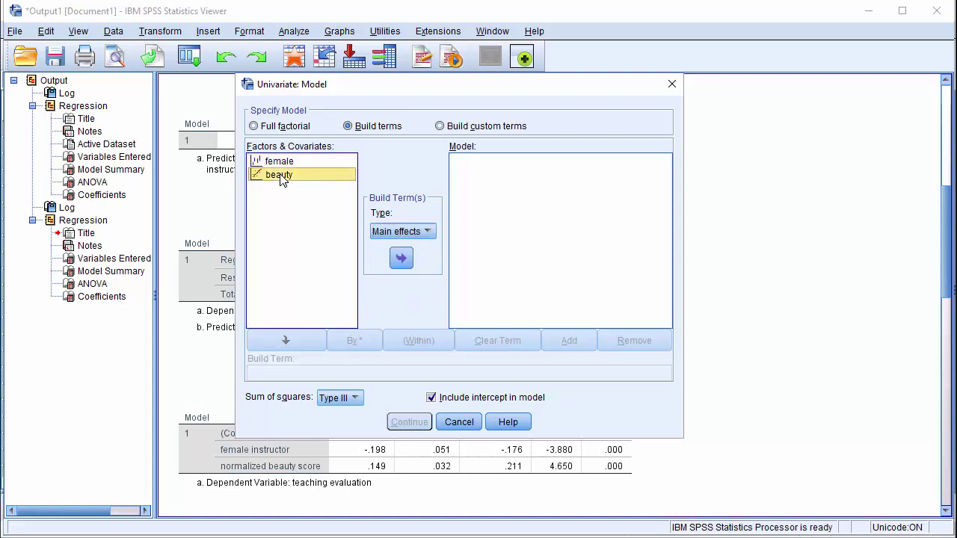
{"action": "key", "text": "ctrl+a"}
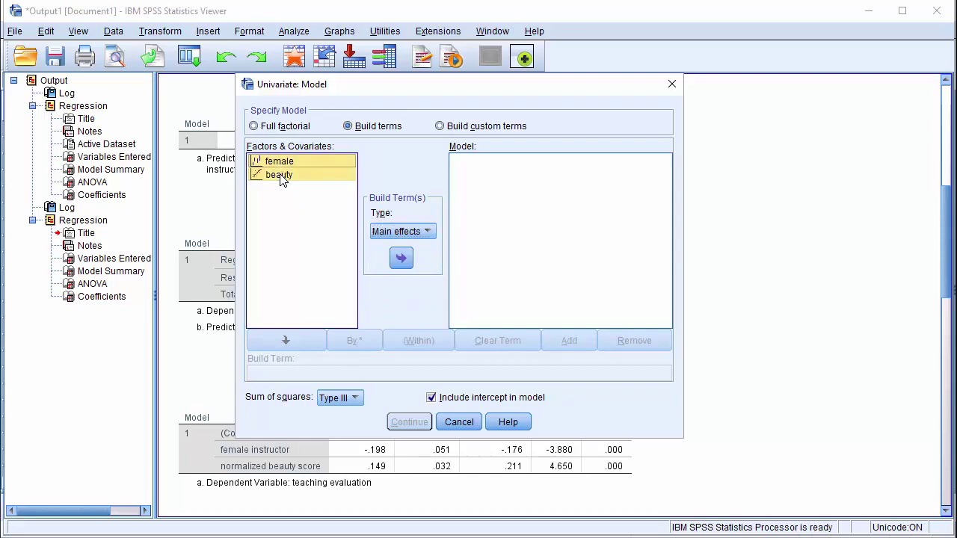
{"action": "left_click", "coordinate": [401, 258]}
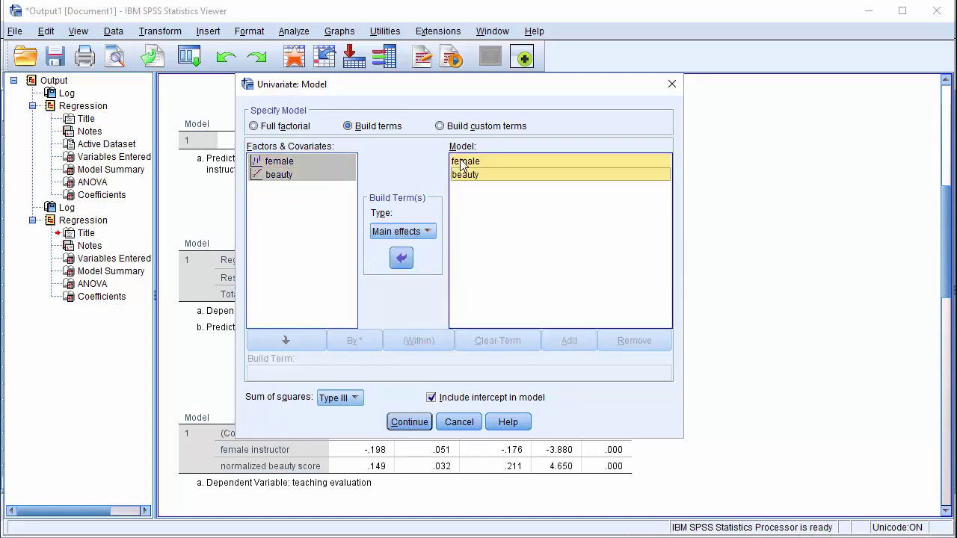
{"action": "left_click", "coordinate": [408, 421]}
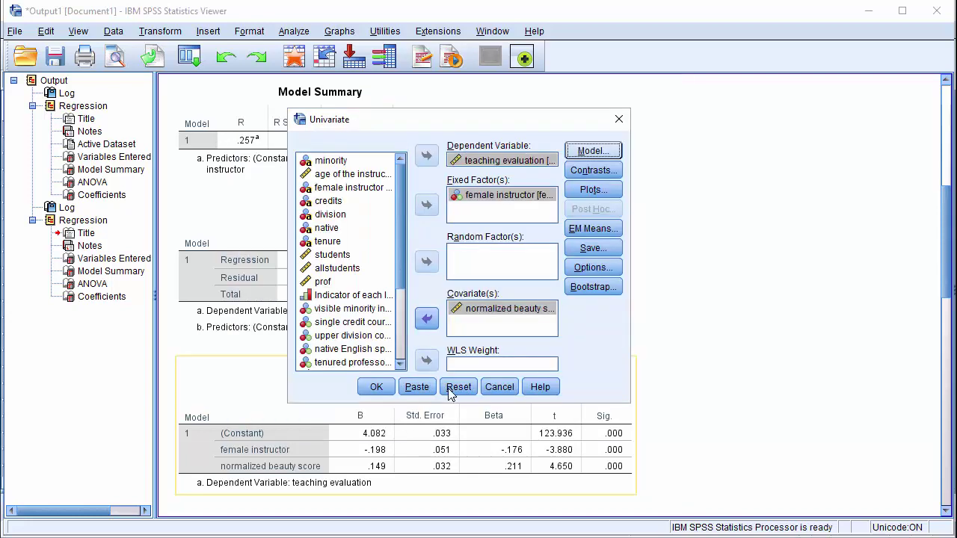
- Turn on Parameter estimates in the Univariate Options
{"action": "left_click", "coordinate": [590, 268]}
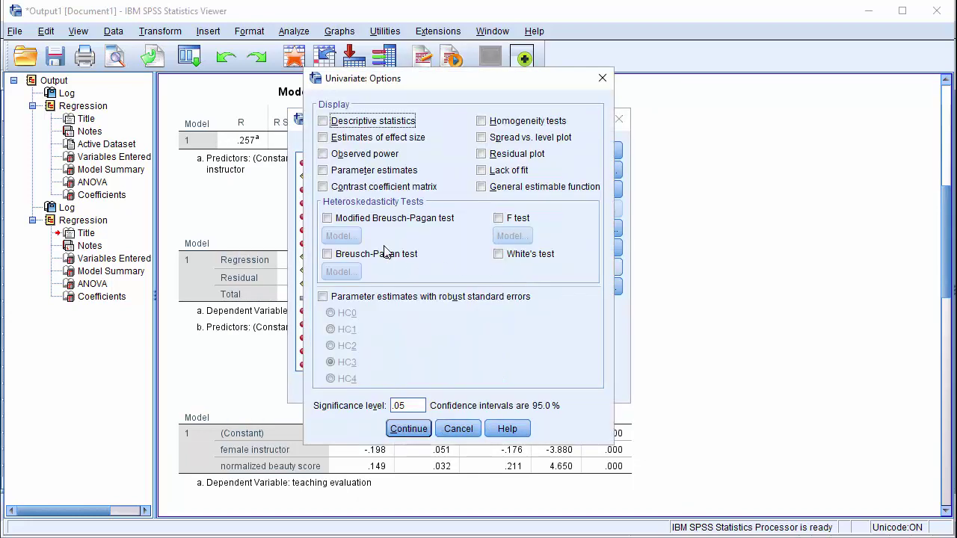
{"action": "left_click", "coordinate": [337, 171]}
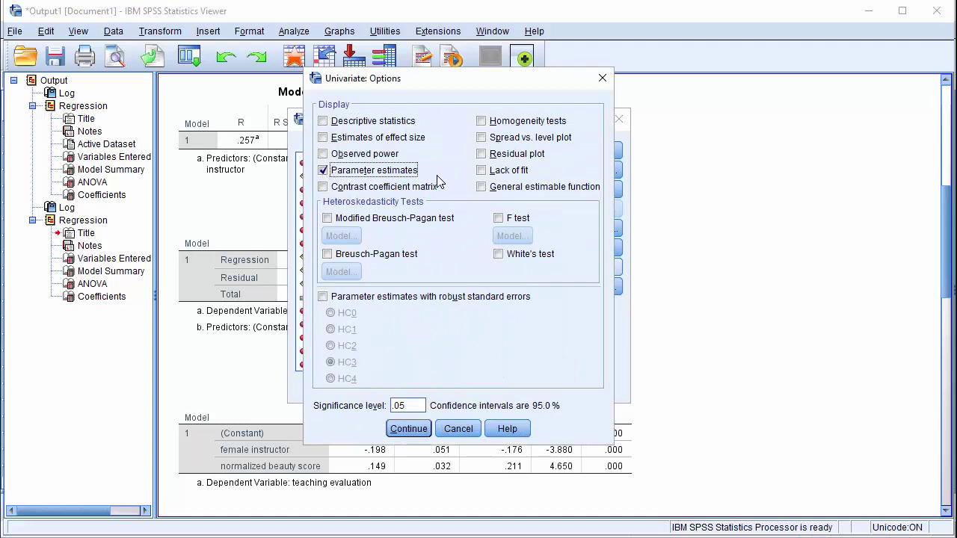
{"action": "left_click", "coordinate": [410, 428]}
- Run the GLM and scroll down to the Parameter Estimates table with the female and beauty rows
{"action": "left_click", "coordinate": [376, 387]}
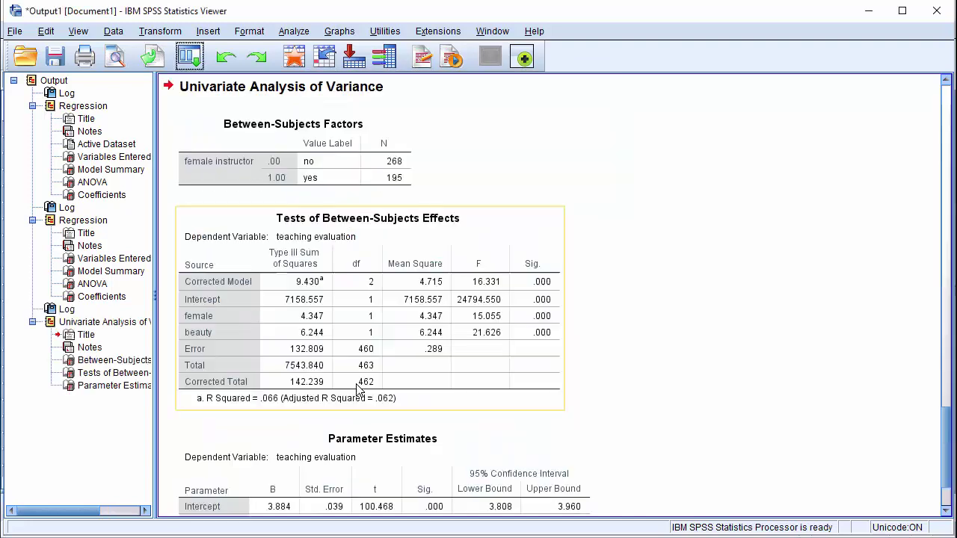
{"action": "scroll", "coordinate": [362, 388], "scroll_direction": "down", "scroll_amount": 2}
{"action": "scroll", "coordinate": [359, 389], "scroll_direction": "down", "scroll_amount": 1}
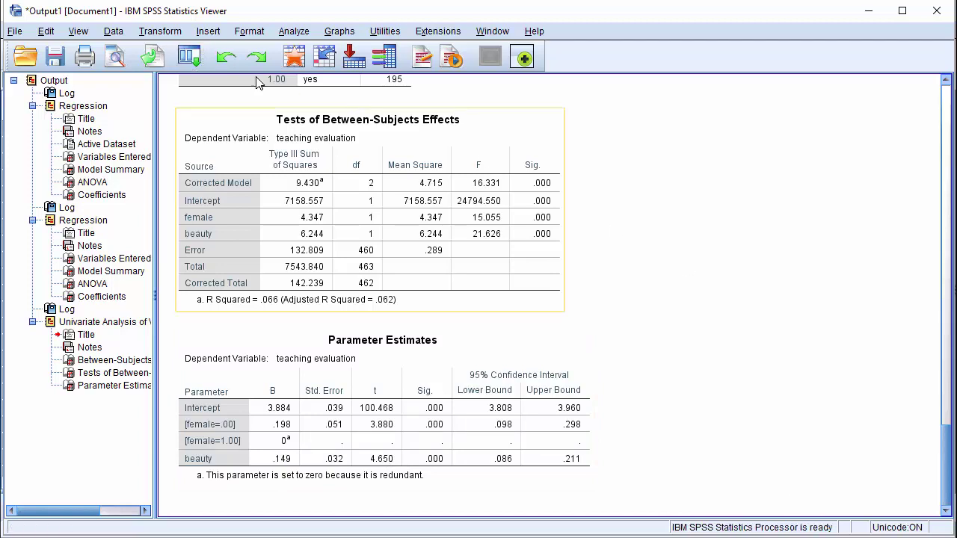
- Recode female into a new variable named binary_female, labelled 'Female instructor'
{"action": "left_click", "coordinate": [142, 34]}
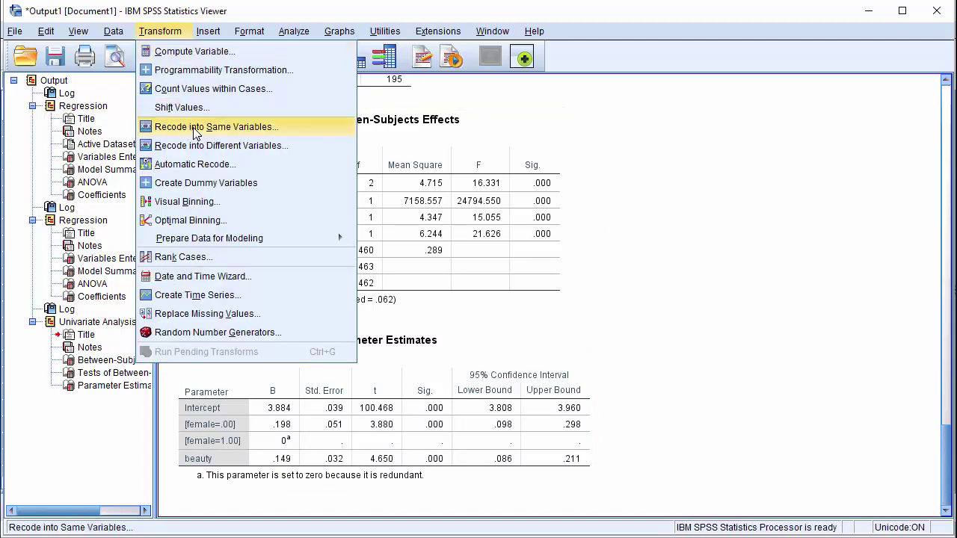
{"action": "left_click", "coordinate": [207, 147]}
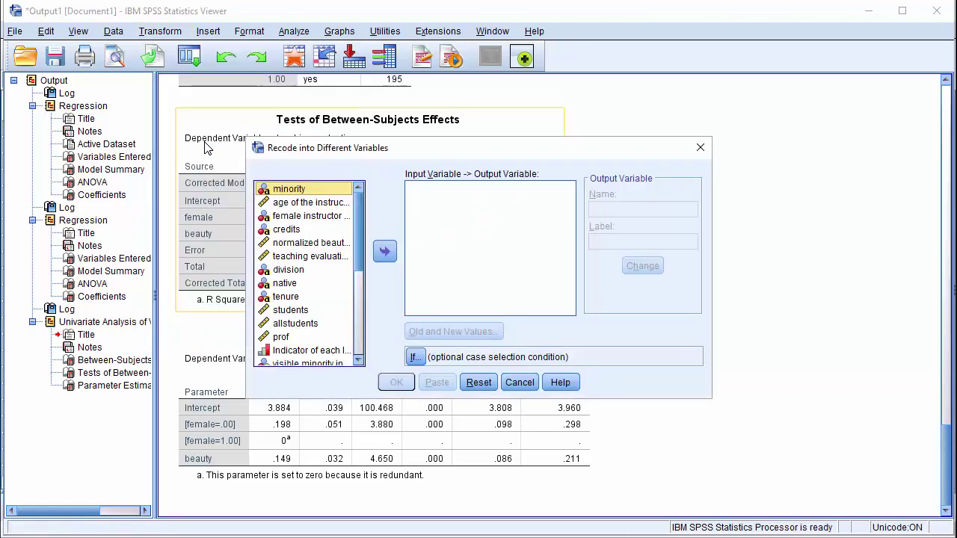
{"action": "left_click", "coordinate": [357, 335]}
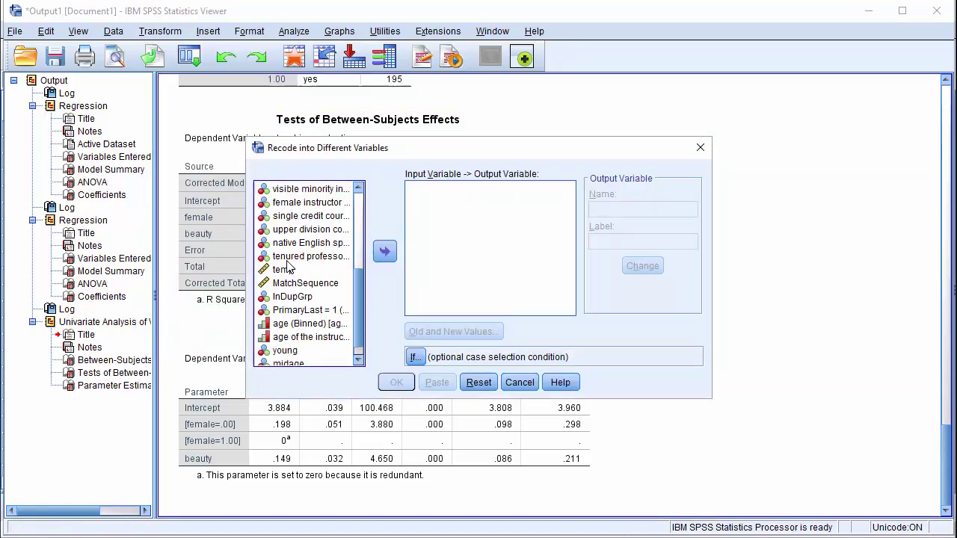
{"action": "left_click", "coordinate": [306, 203]}
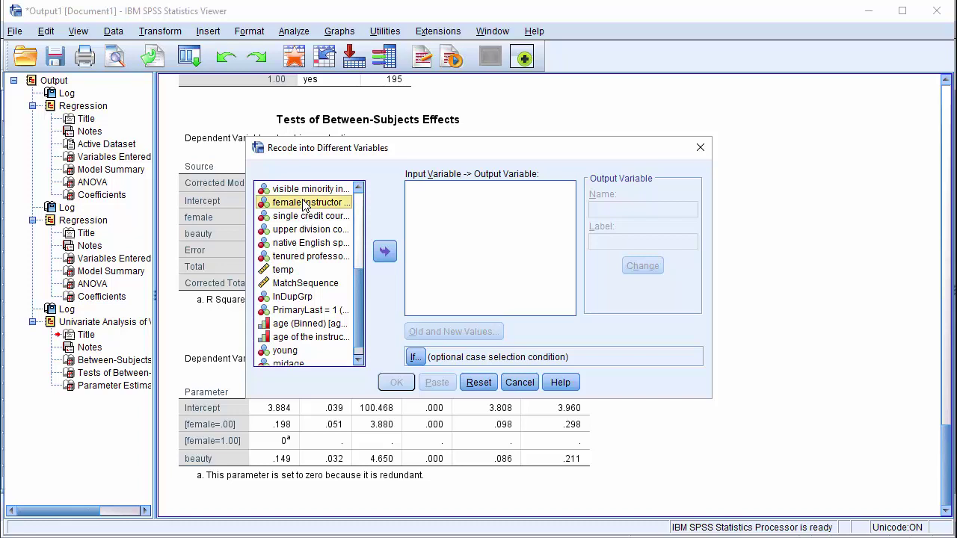
{"action": "left_click", "coordinate": [386, 252]}
{"action": "left_click", "coordinate": [624, 209]}
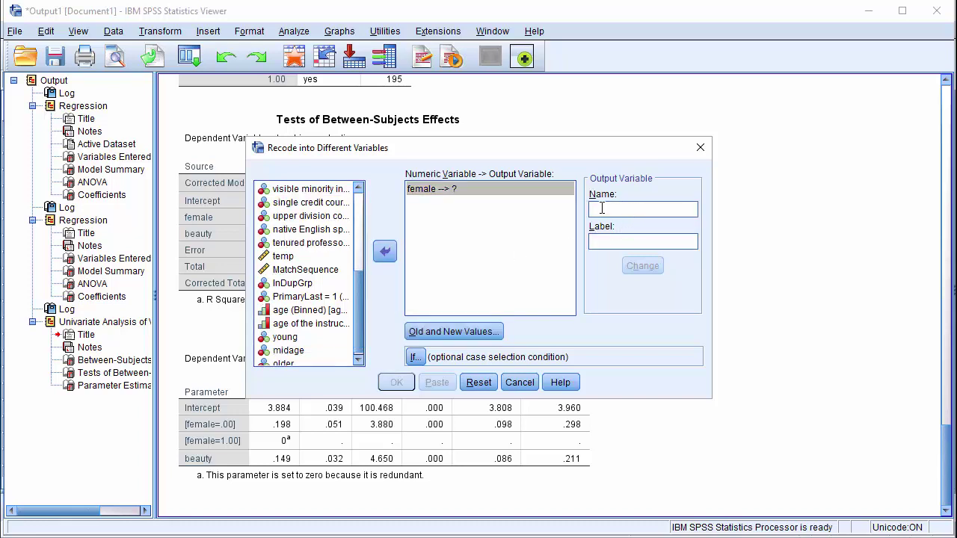
{"action": "type", "text": "bu"}
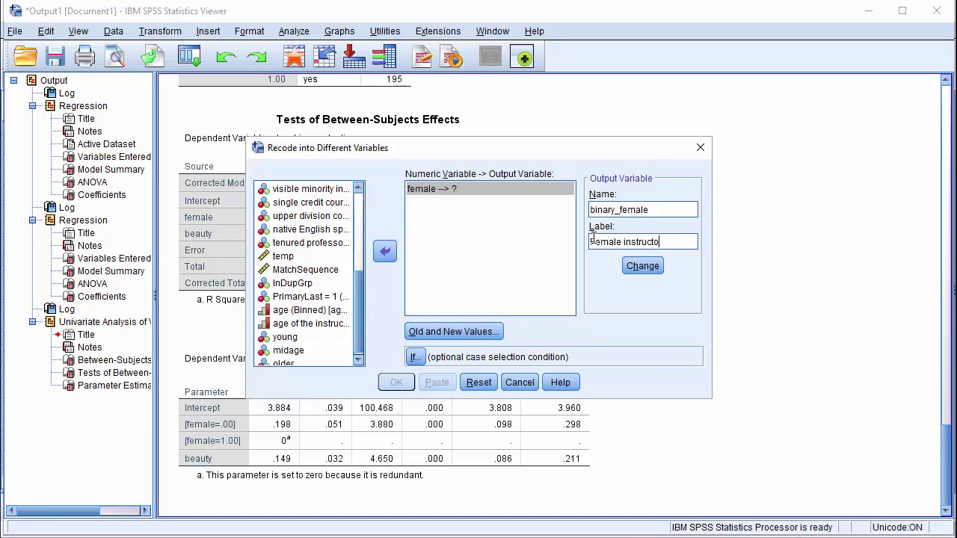
- Apply the binary_female output name and map old values 1→1 and 0→2
{"action": "left_click", "coordinate": [643, 266]}
{"action": "left_click", "coordinate": [449, 331]}
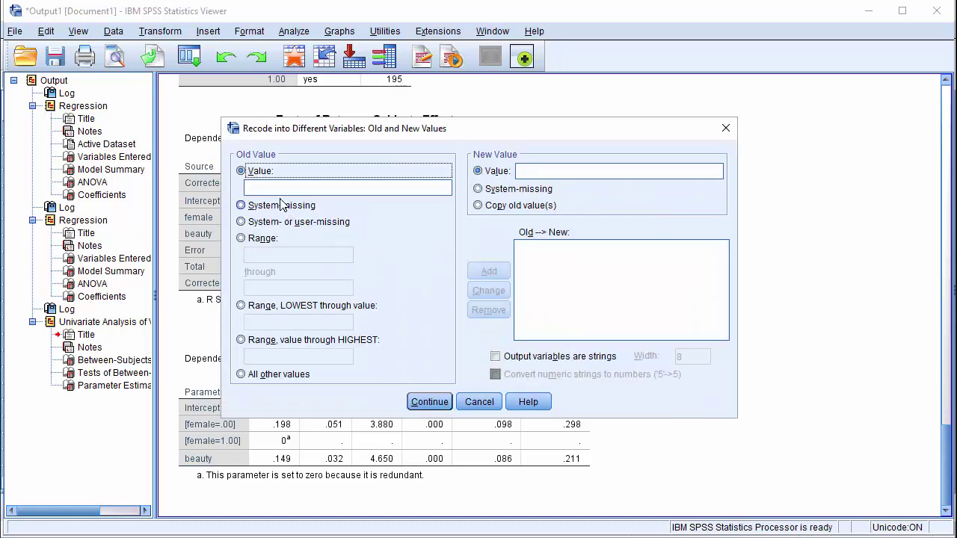
{"action": "type", "text": "1"}
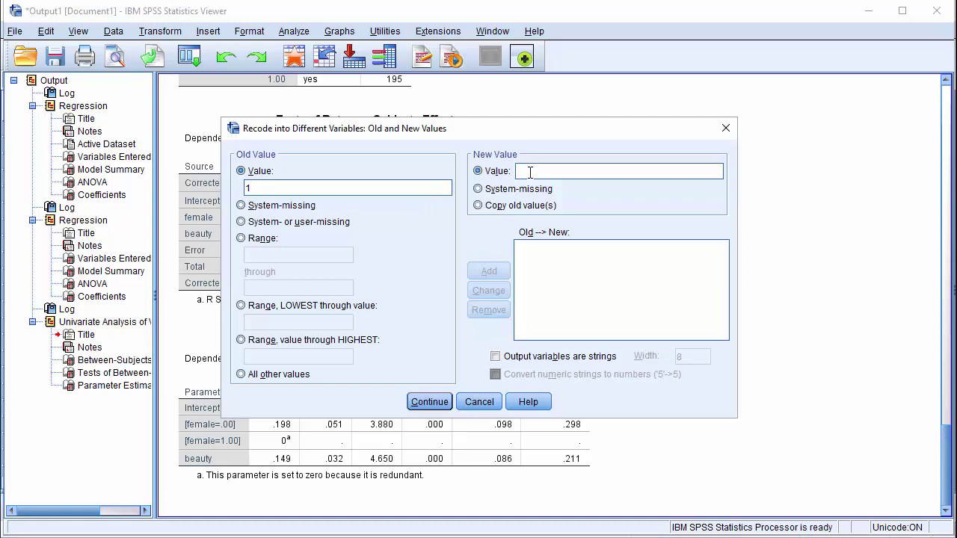
{"action": "type", "text": "1"}
{"action": "left_click", "coordinate": [487, 274]}
{"action": "left_click", "coordinate": [524, 171]}
{"action": "type", "text": "2"}
{"action": "left_click", "coordinate": [486, 271]}
- Run the recode and check its new log entry in the output
{"action": "left_click", "coordinate": [432, 401]}
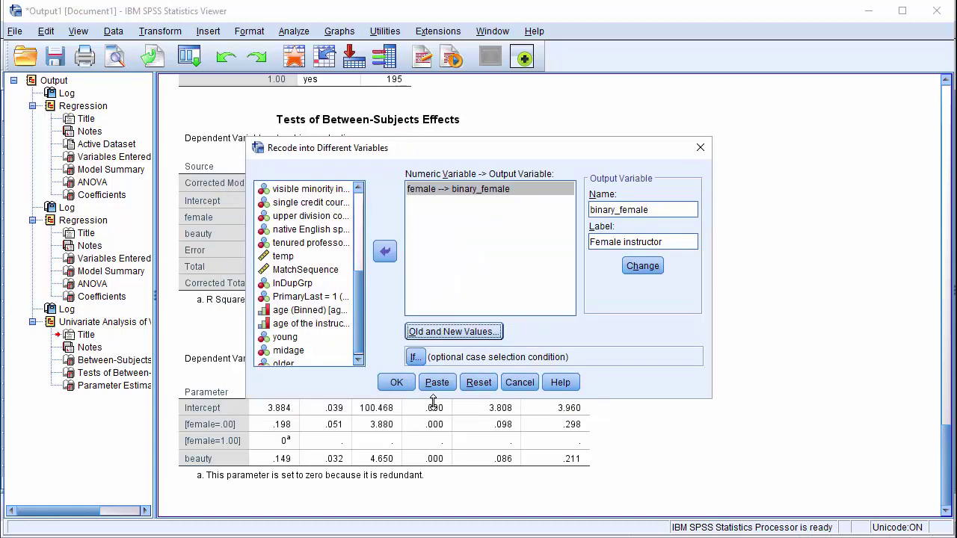
{"action": "left_click", "coordinate": [396, 383]}
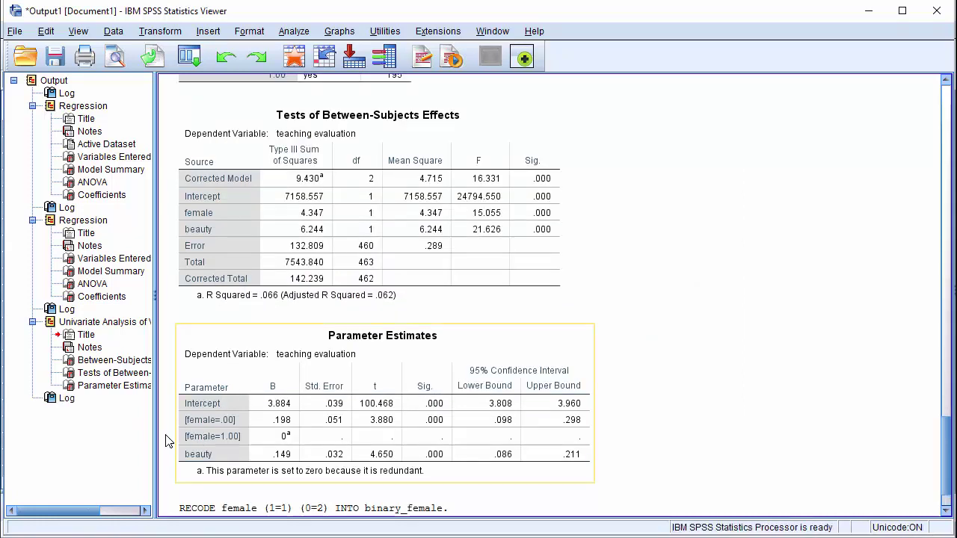
{"action": "left_click", "coordinate": [69, 399]}
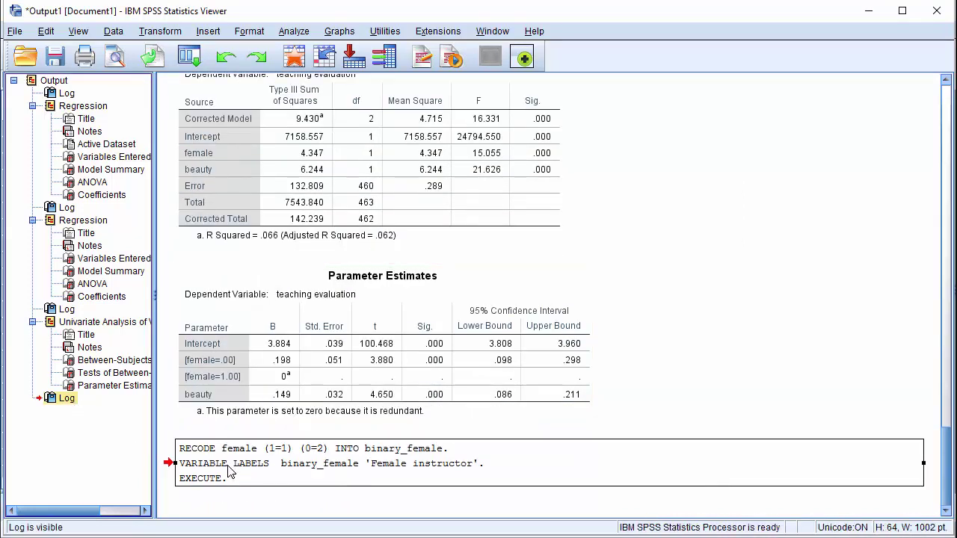
{"action": "left_click", "coordinate": [189, 57]}
- Reopen Univariate and replace female instructor with binary_female as the fixed factor
{"action": "left_click", "coordinate": [206, 102]}
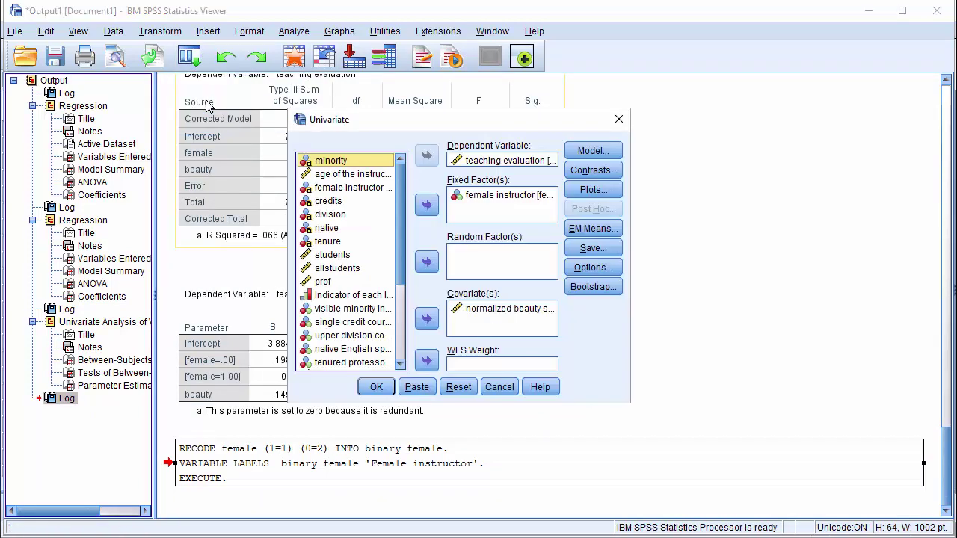
{"action": "left_click", "coordinate": [487, 195]}
{"action": "left_click", "coordinate": [426, 205]}
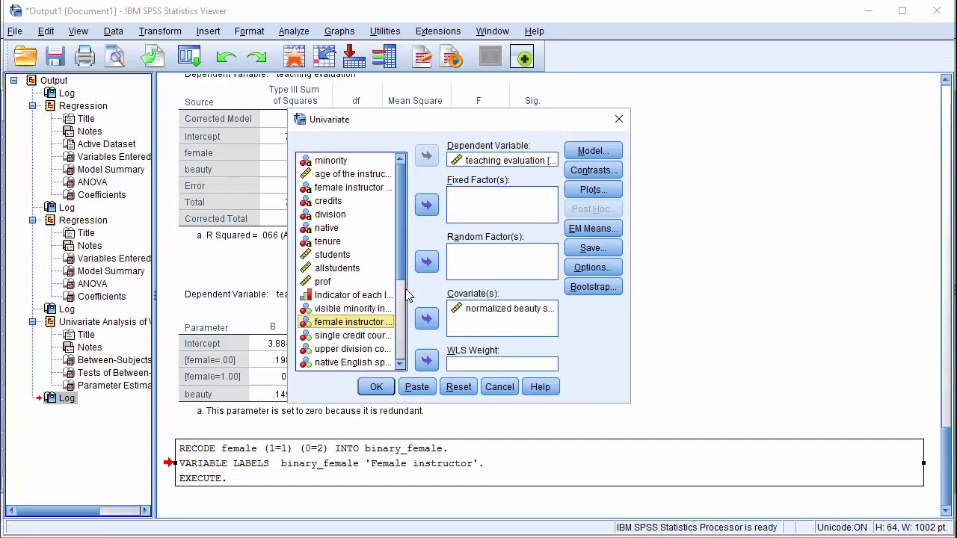
{"action": "scroll", "coordinate": [399, 294], "scroll_direction": "down", "scroll_amount": 4}
{"action": "left_click", "coordinate": [351, 364]}
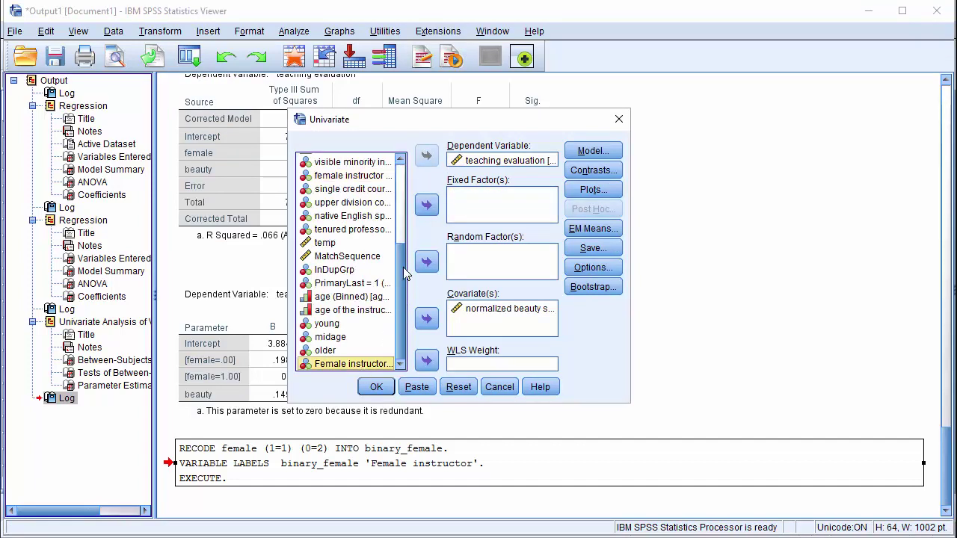
{"action": "left_click", "coordinate": [426, 204]}
- Enter binary_female and beauty as main-effect model terms, keeping parameter estimates on
{"action": "left_click", "coordinate": [588, 151]}
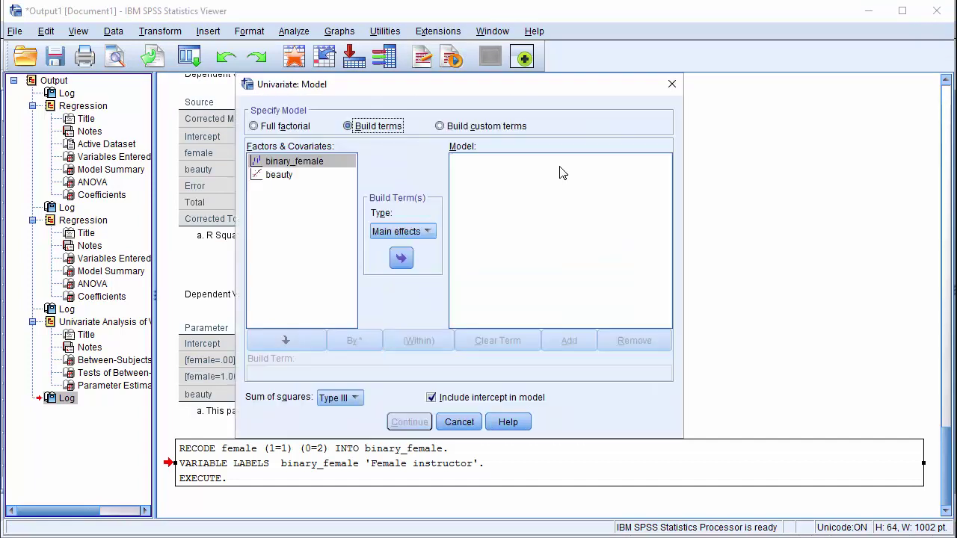
{"action": "left_click", "coordinate": [274, 175]}
{"action": "key", "text": "ctrl+a"}
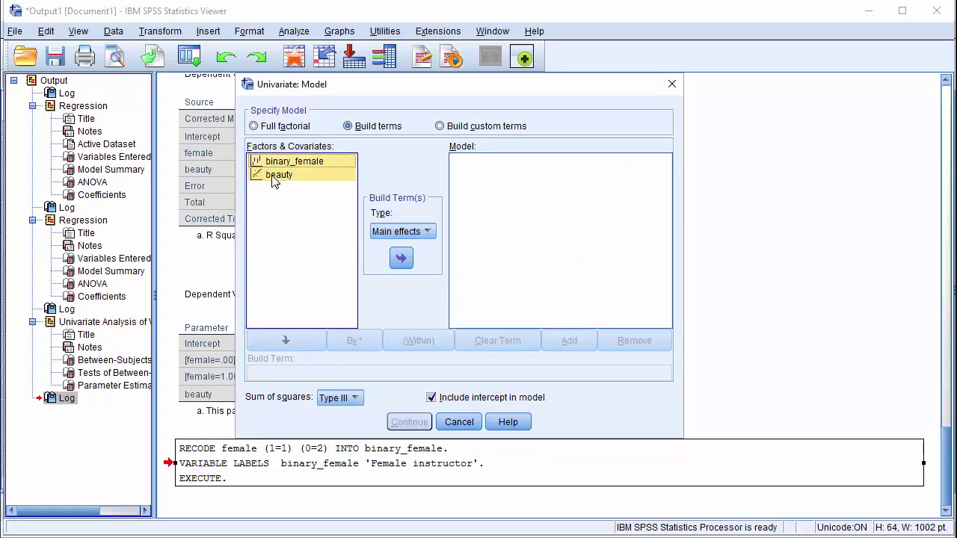
{"action": "left_click", "coordinate": [403, 259]}
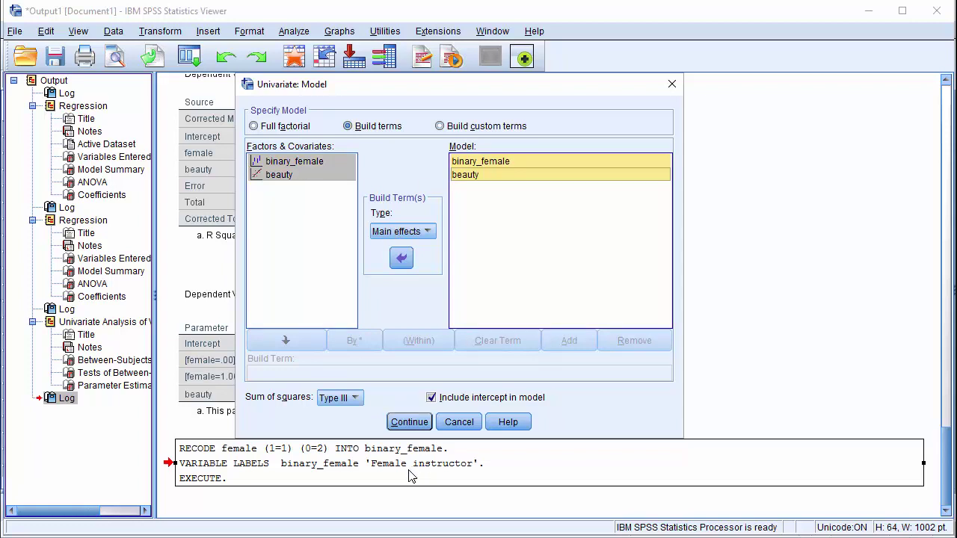
{"action": "left_click", "coordinate": [410, 421]}
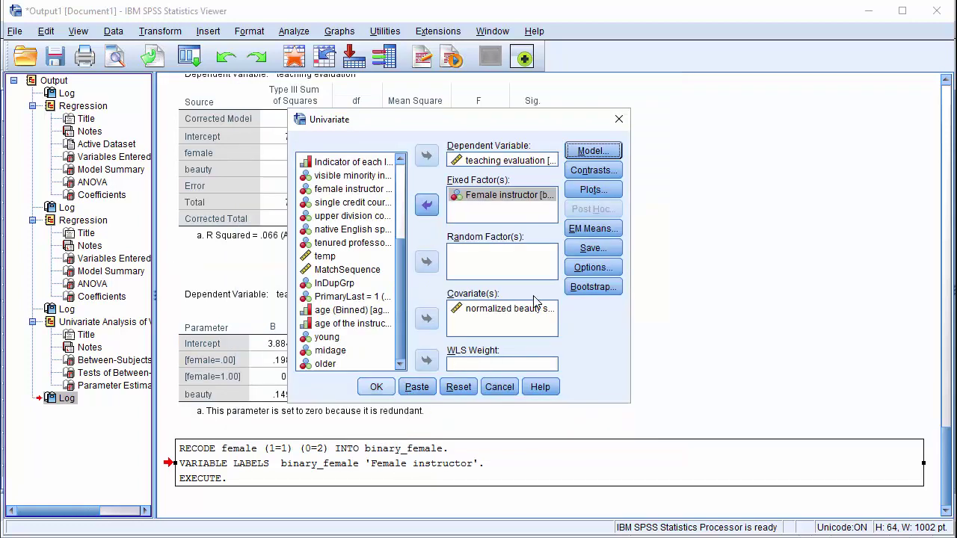
{"action": "left_click", "coordinate": [592, 267]}
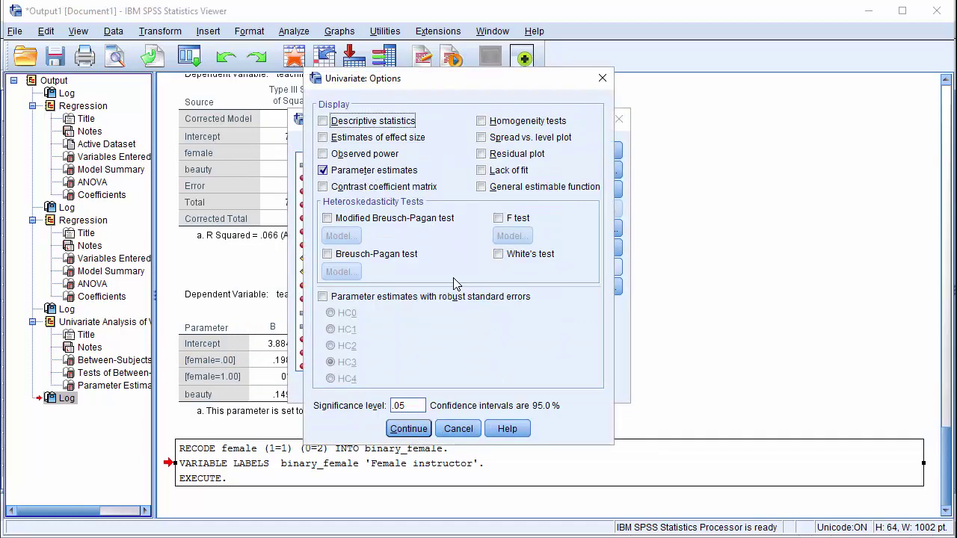
{"action": "left_click", "coordinate": [410, 428]}
- Run the GLM to get parameter estimates with binary_female=2.00 as the reference level
{"action": "left_click", "coordinate": [375, 387]}
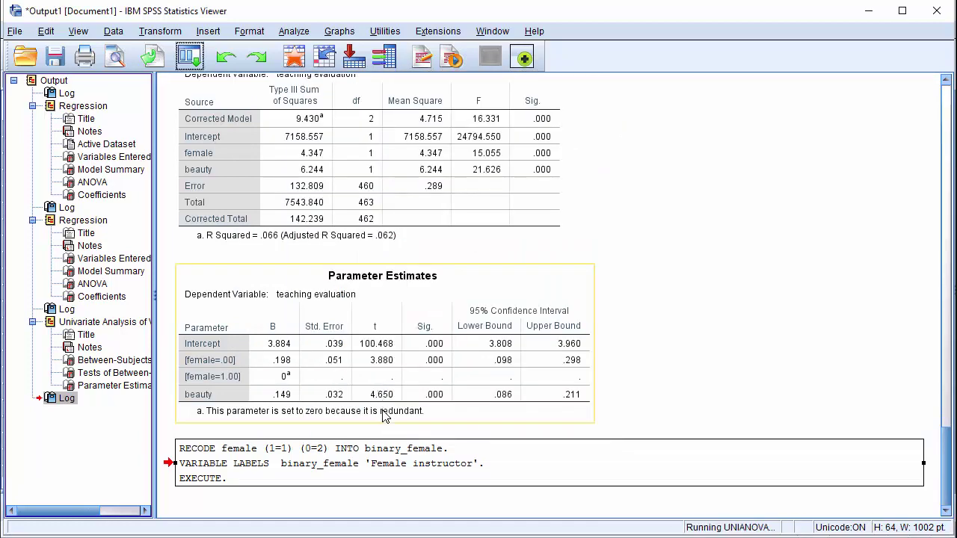